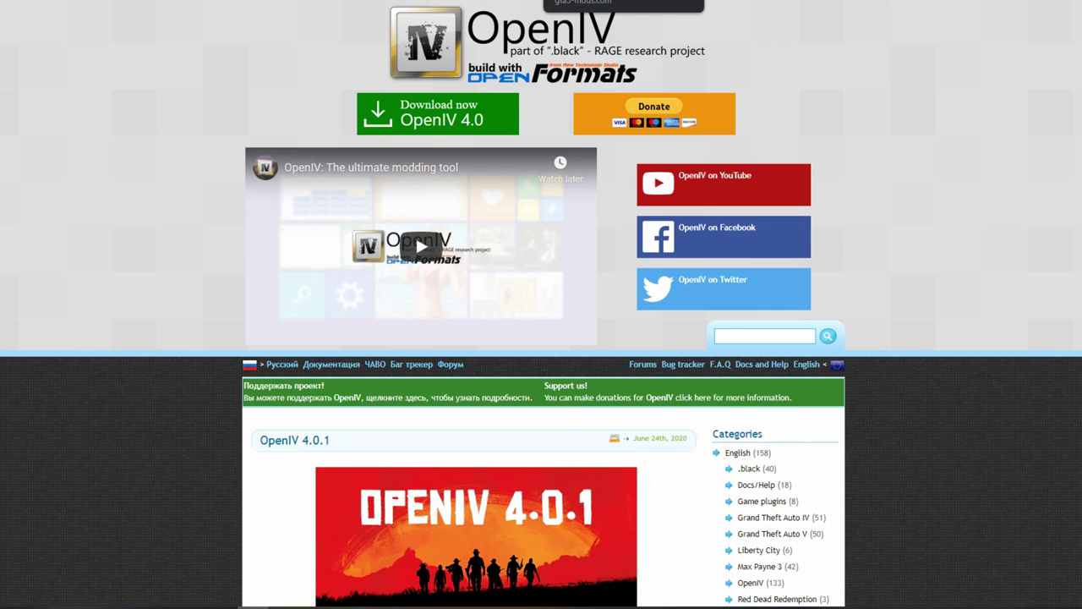
# Check the downloaded Luxury Hillside Cardealership folder and the MB_Mod_(2.2.2) package in the TEMP folder.
pyautogui.click(623, 1)
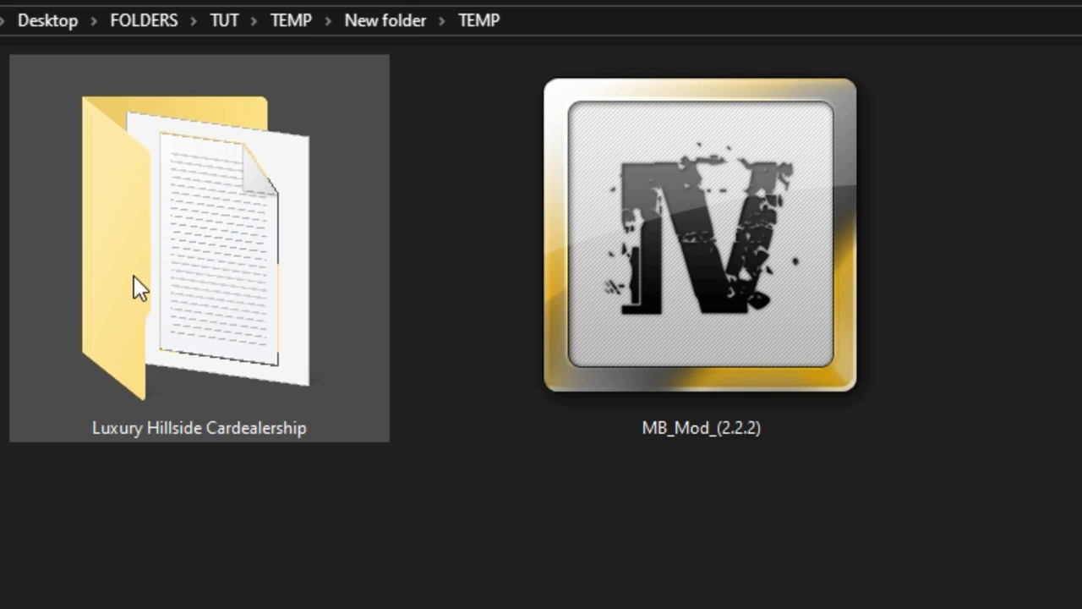
pyautogui.click(261, 344)
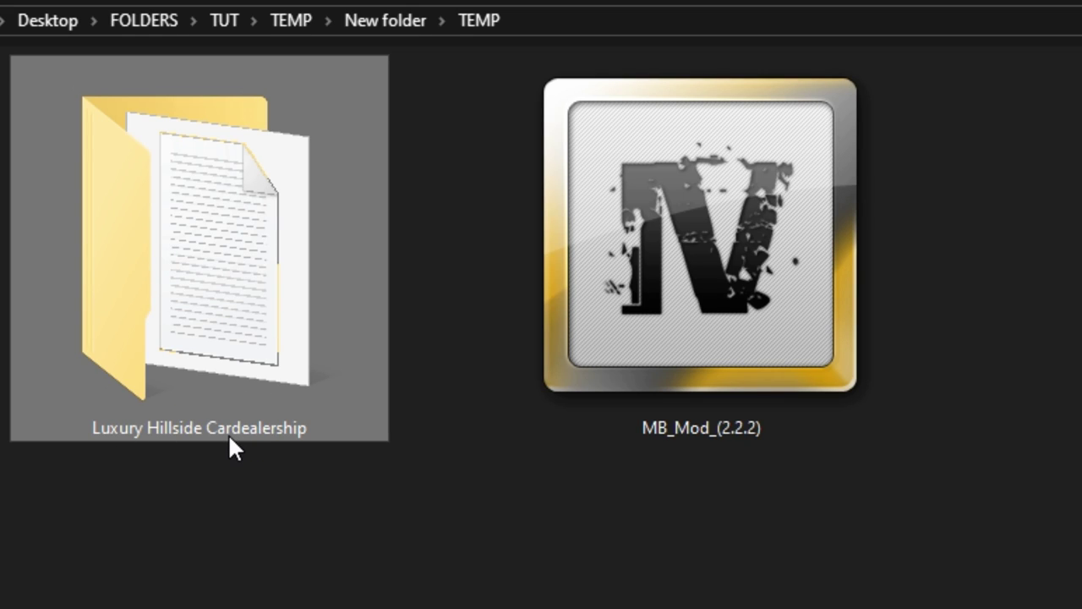
pyautogui.click(670, 215)
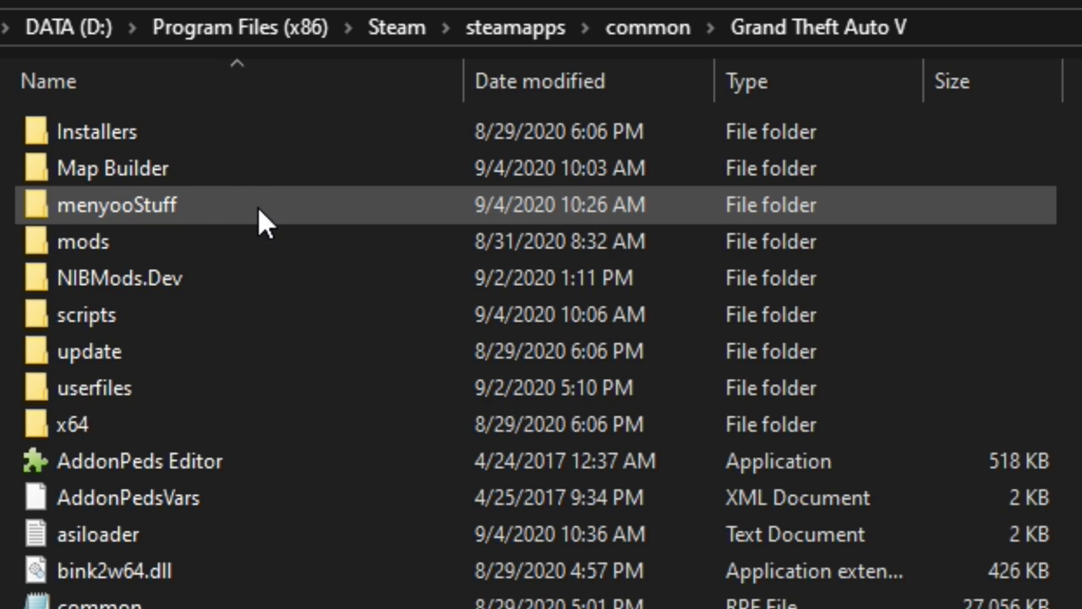
# Open the Spooner folder inside menyooStuff in the Grand Theft Auto V directory.
pyautogui.click(258, 208)
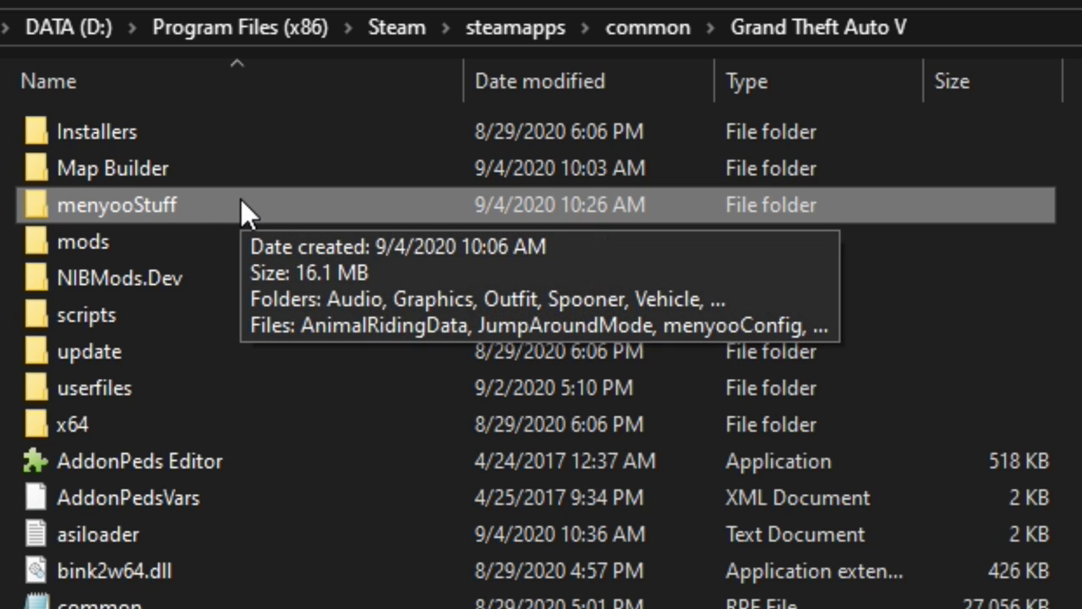
pyautogui.doubleClick(244, 200)
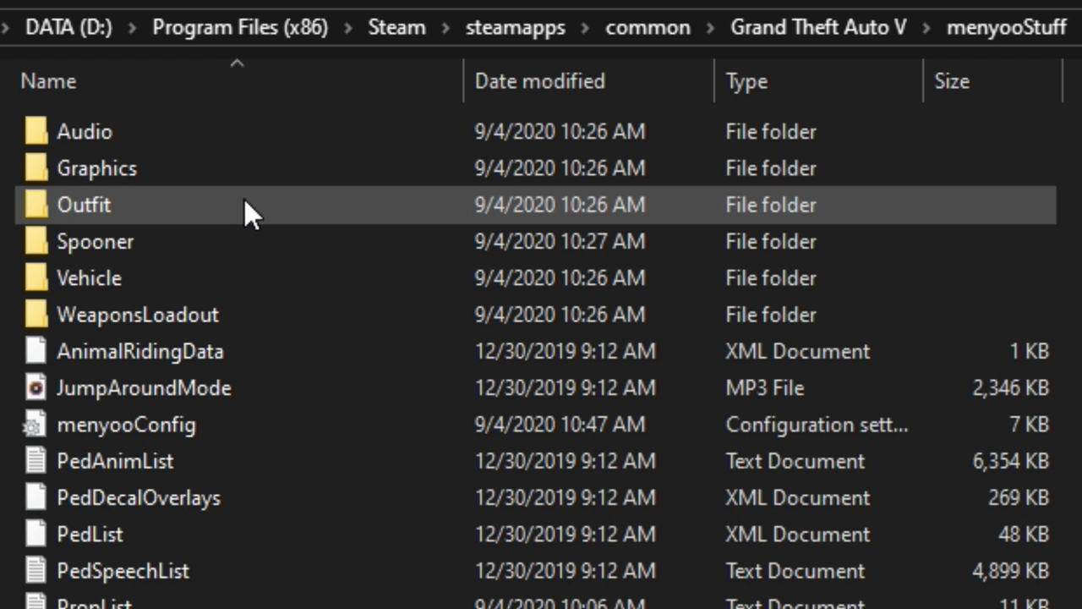
pyautogui.click(194, 238)
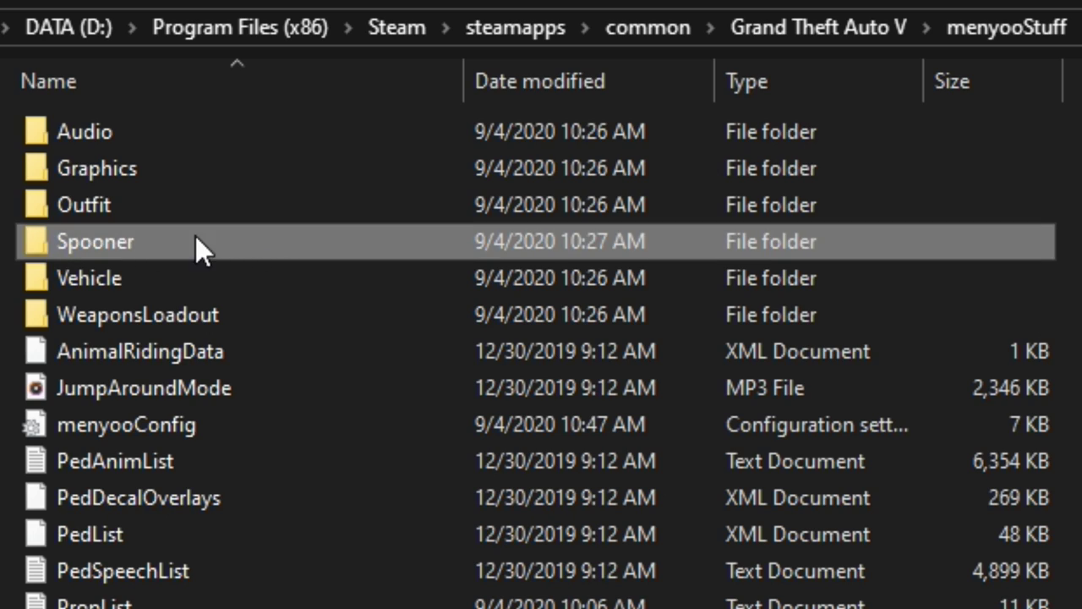
pyautogui.doubleClick(279, 239)
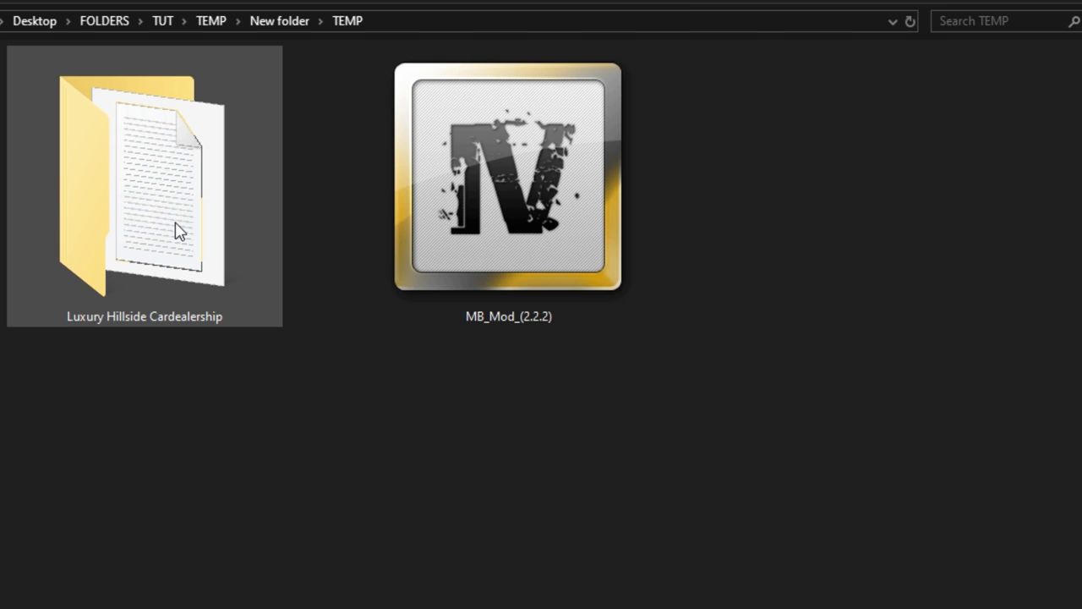
# Open the inner Luxury Hillside Cardealership folder within the downloaded mod folder of the same name.
pyautogui.doubleClick(178, 231)
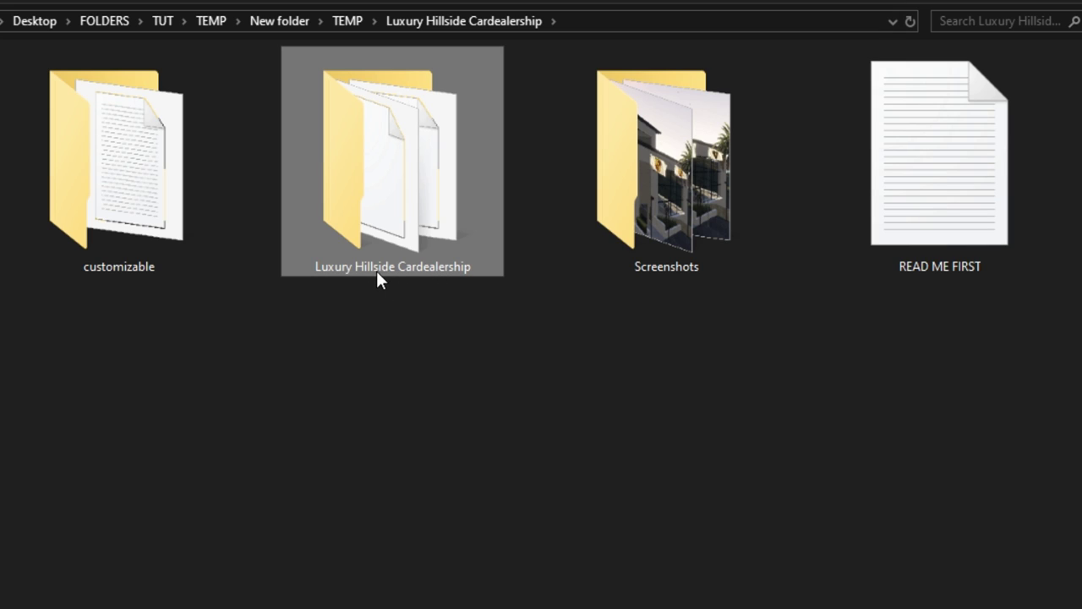
pyautogui.moveTo(456, 263)
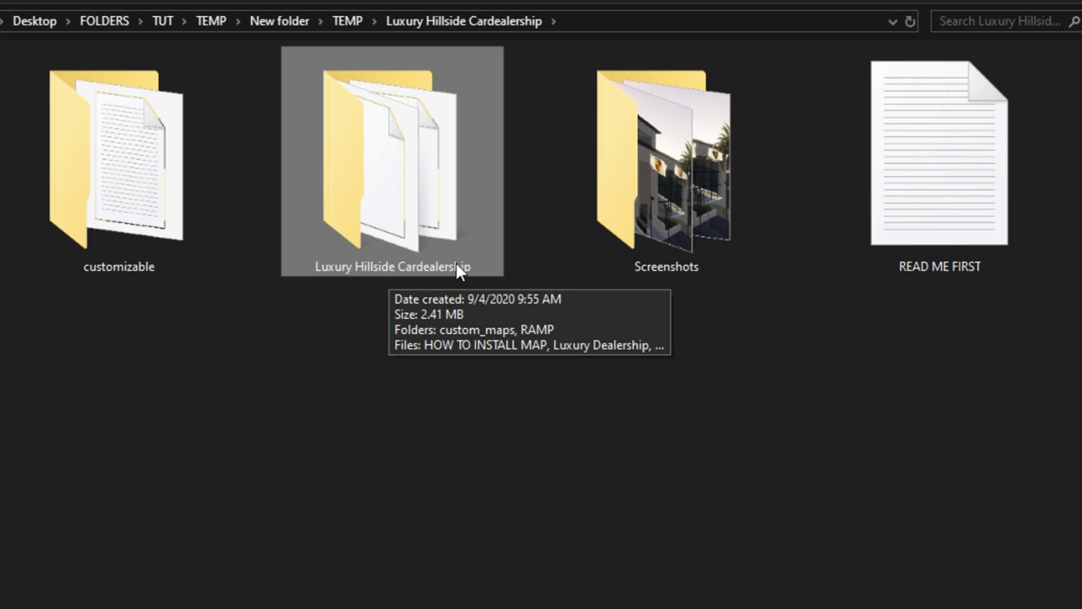
pyautogui.doubleClick(434, 186)
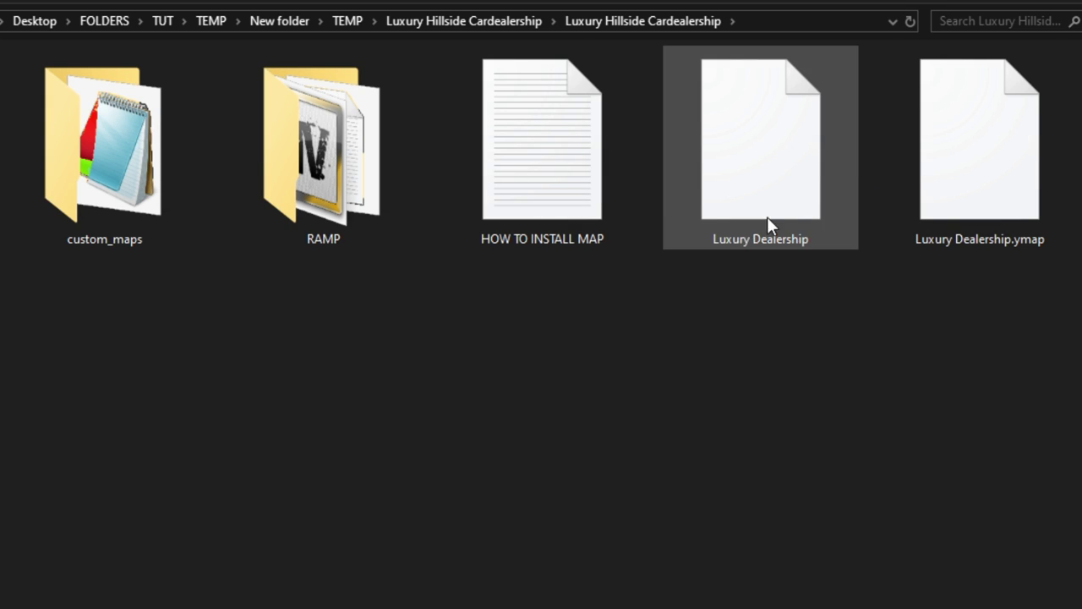
# Try to copy the Luxury Dealership XML file from the mod folder into the Spooner folder.
pyautogui.click(756, 171)
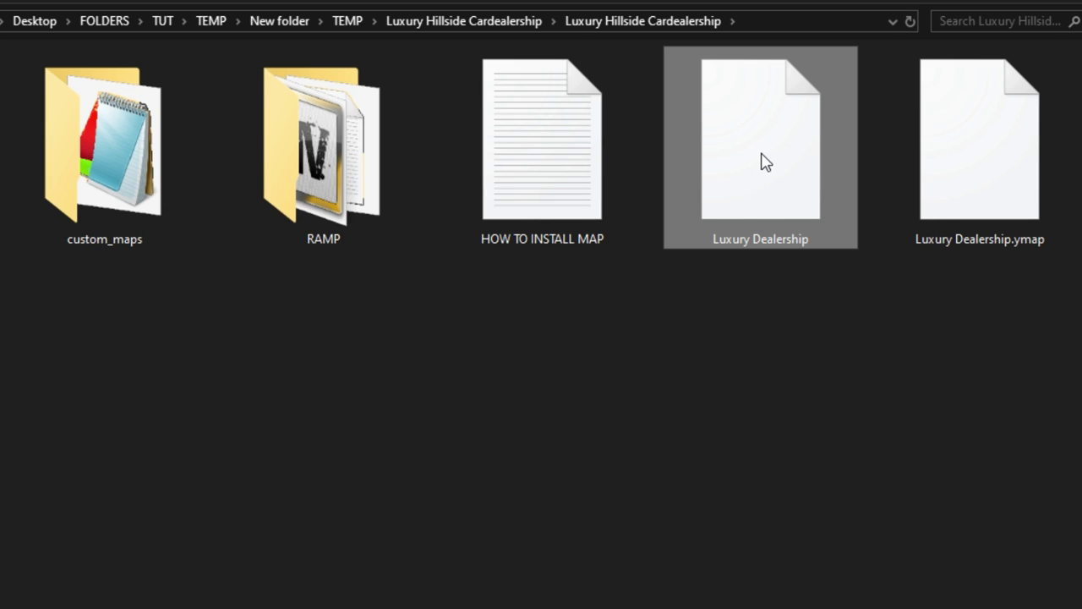
pyautogui.moveTo(773, 106)
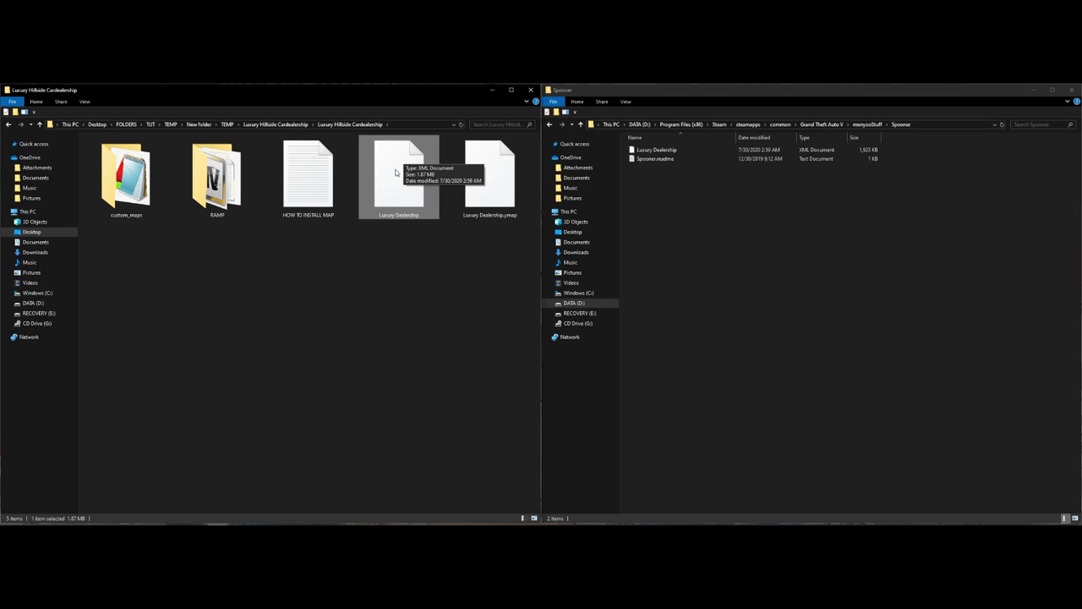
pyautogui.moveTo(395, 172); pyautogui.dragTo(850, 286)
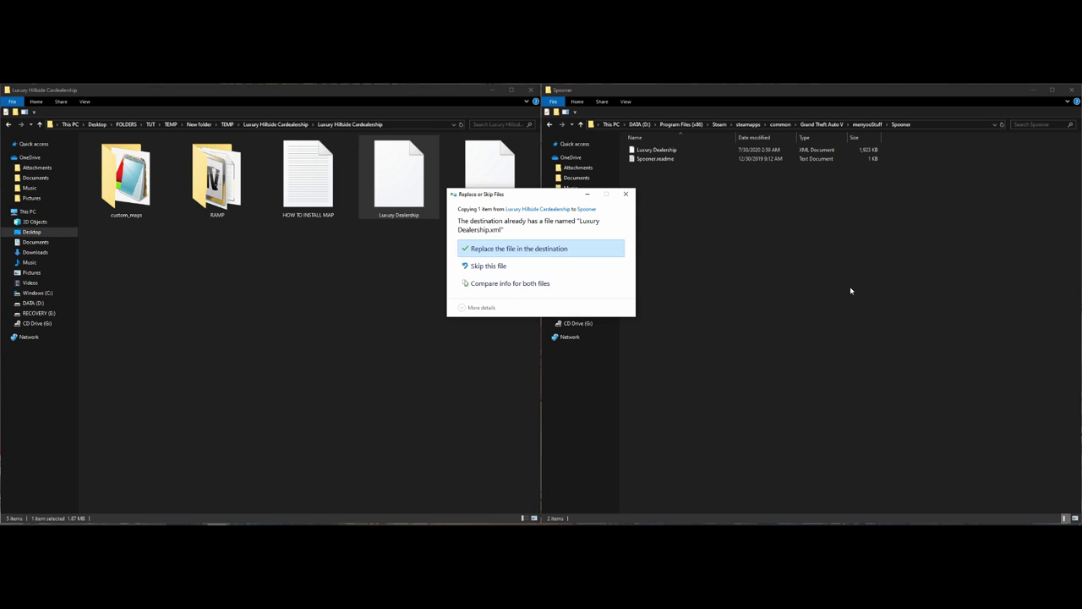
pyautogui.click(626, 195)
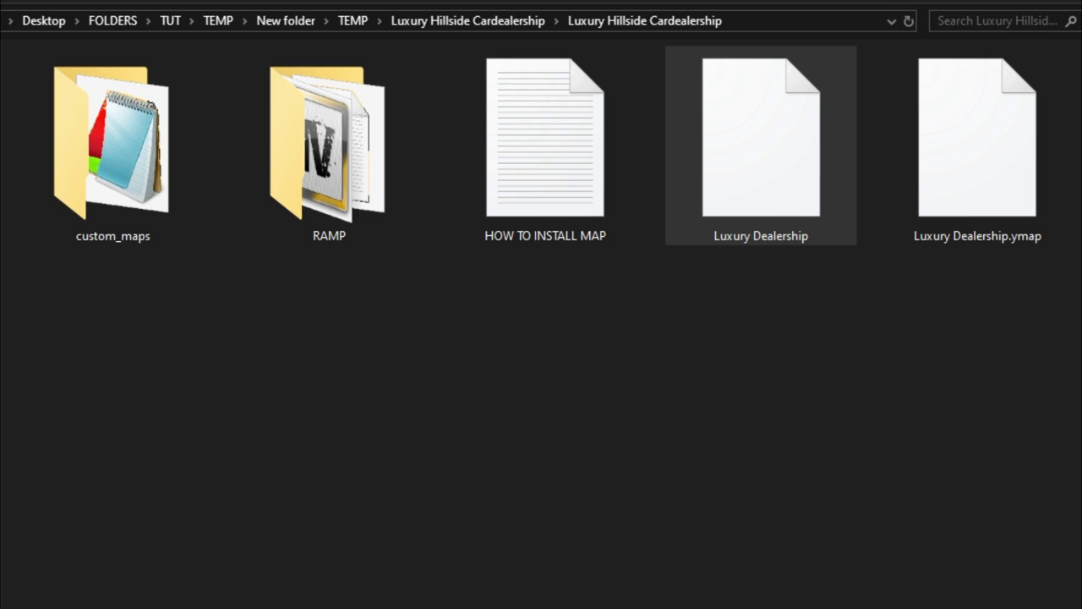
# Return to the TEMP folder and start OpenIV for the Windows version of Grand Theft Auto V.
pyautogui.hotkey('alt', 'Up')
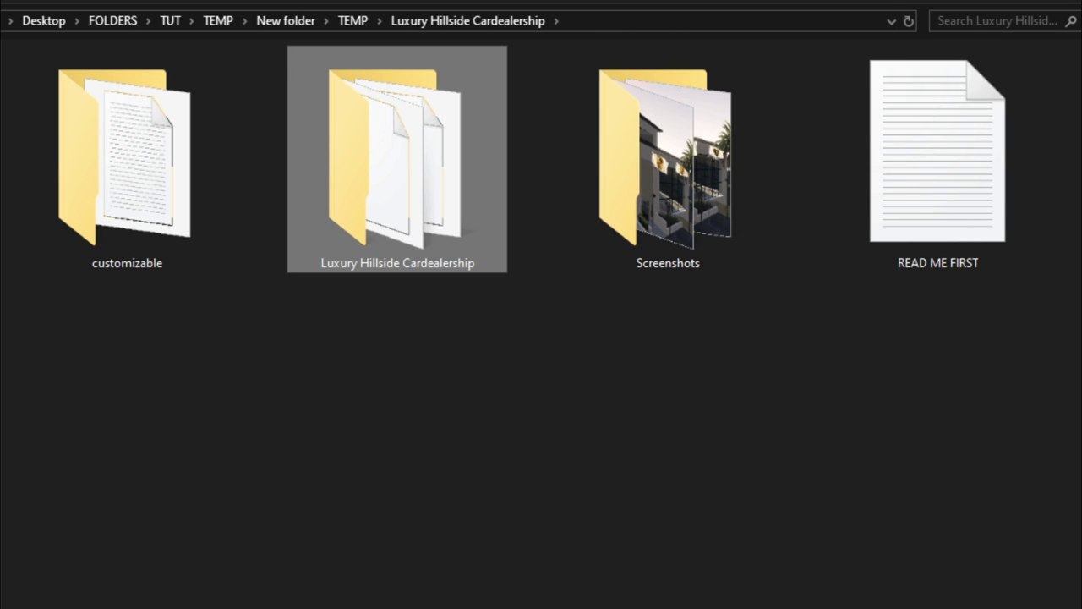
pyautogui.hotkey('alt', 'Up')
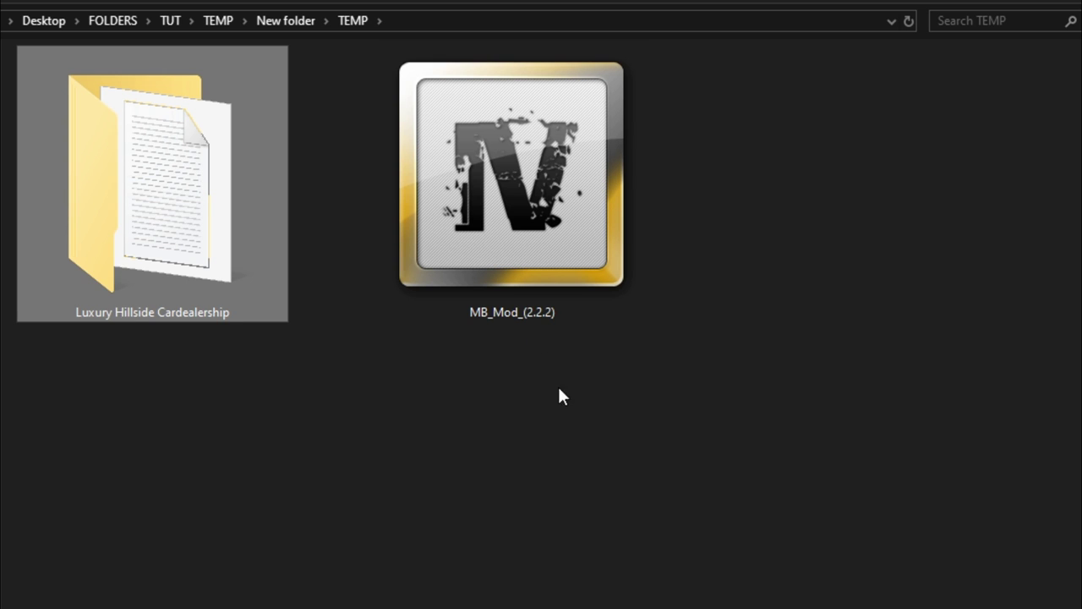
pyautogui.click(588, 433)
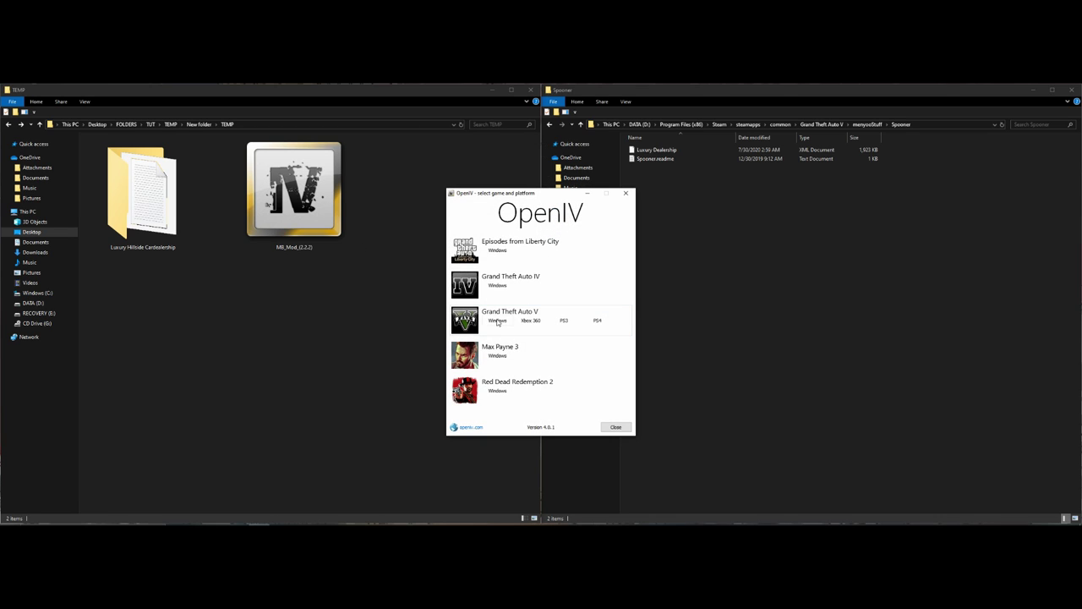
pyautogui.click(497, 321)
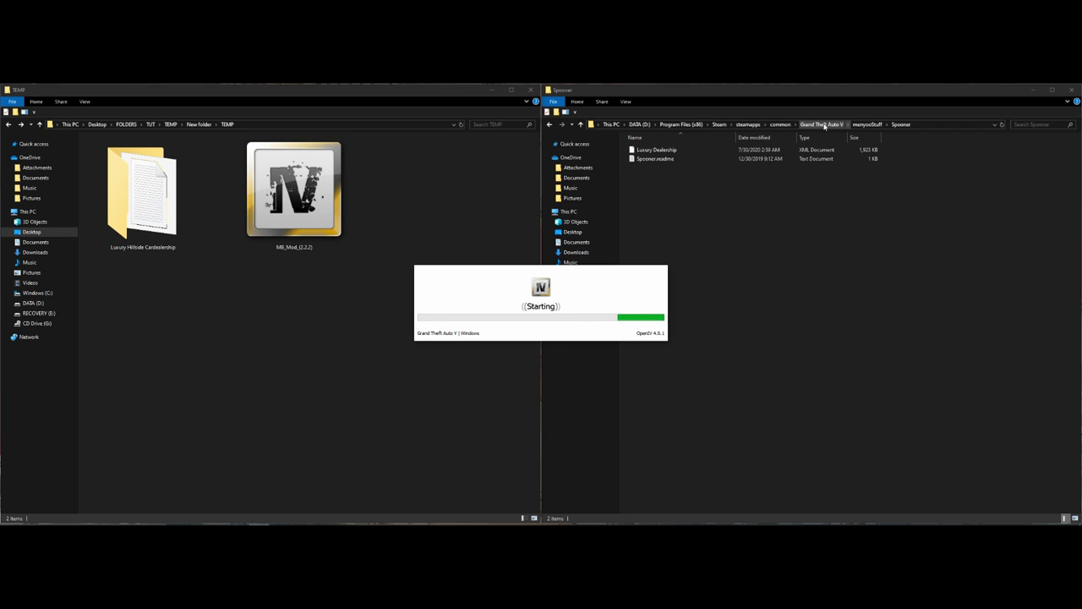
# Go back to the main Grand Theft Auto V directory and locate its mods folder.
pyautogui.click(825, 125)
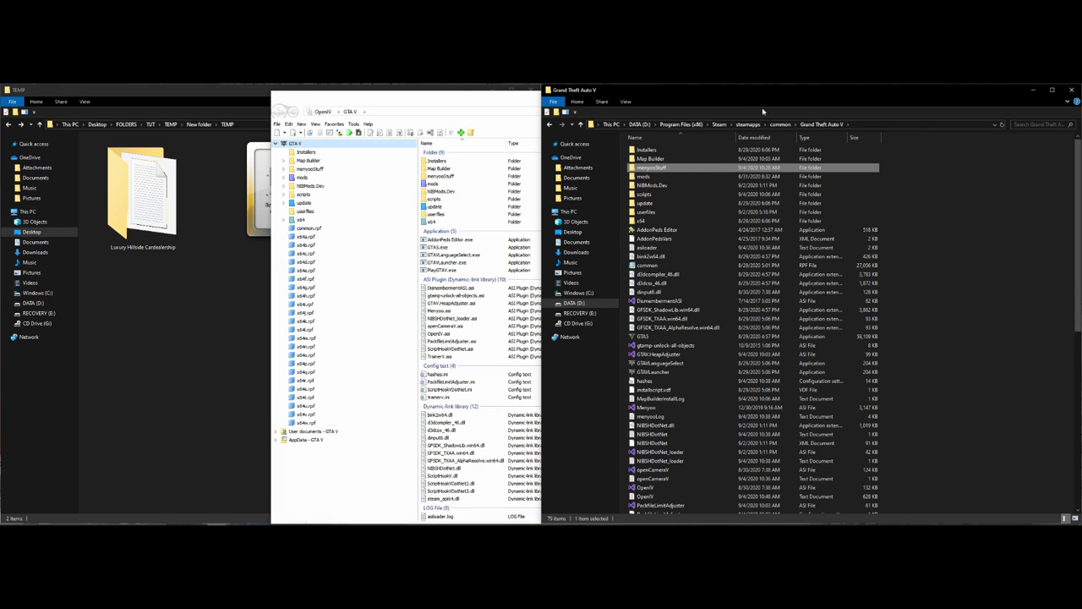
pyautogui.click(966, 233)
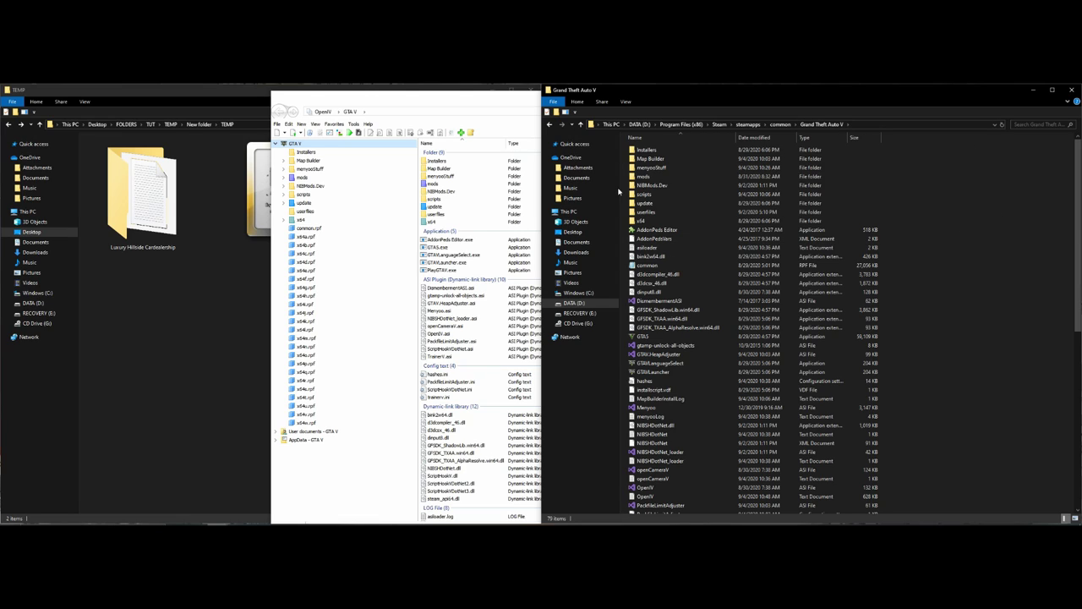
pyautogui.click(655, 179)
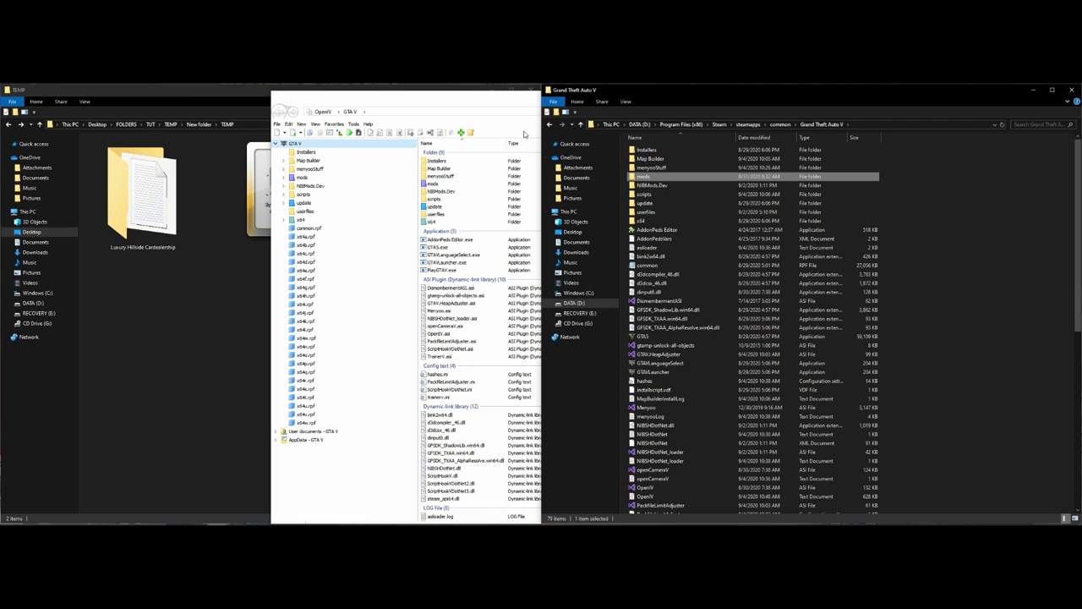
# Place the OpenIV window beside the TEMP folder and load the MB_Mod_(2.2.2) package into it.
pyautogui.moveTo(445, 96); pyautogui.dragTo(1081, 137)
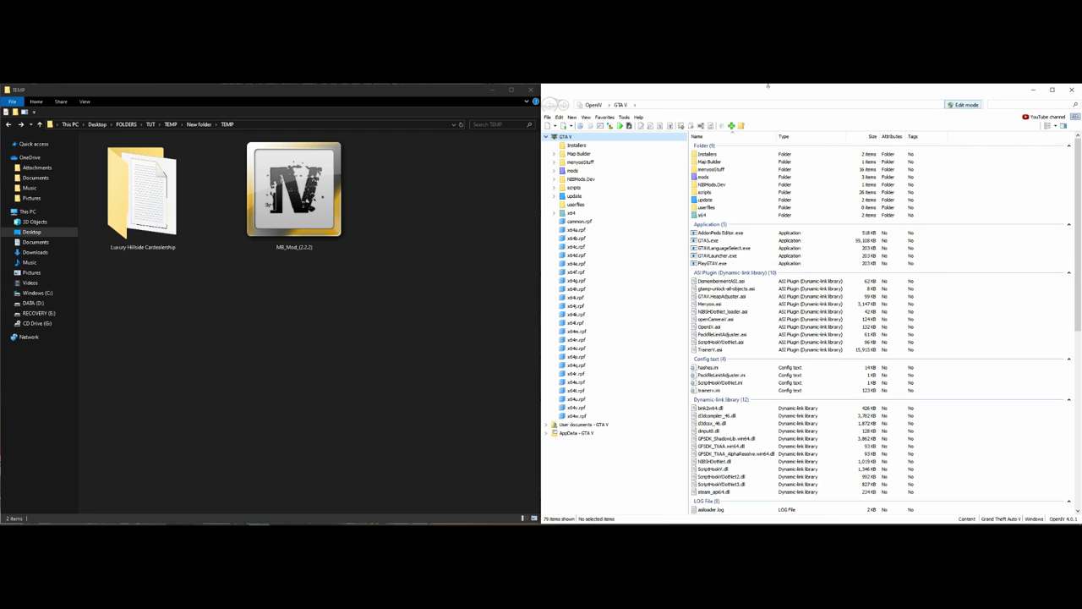
pyautogui.click(955, 105)
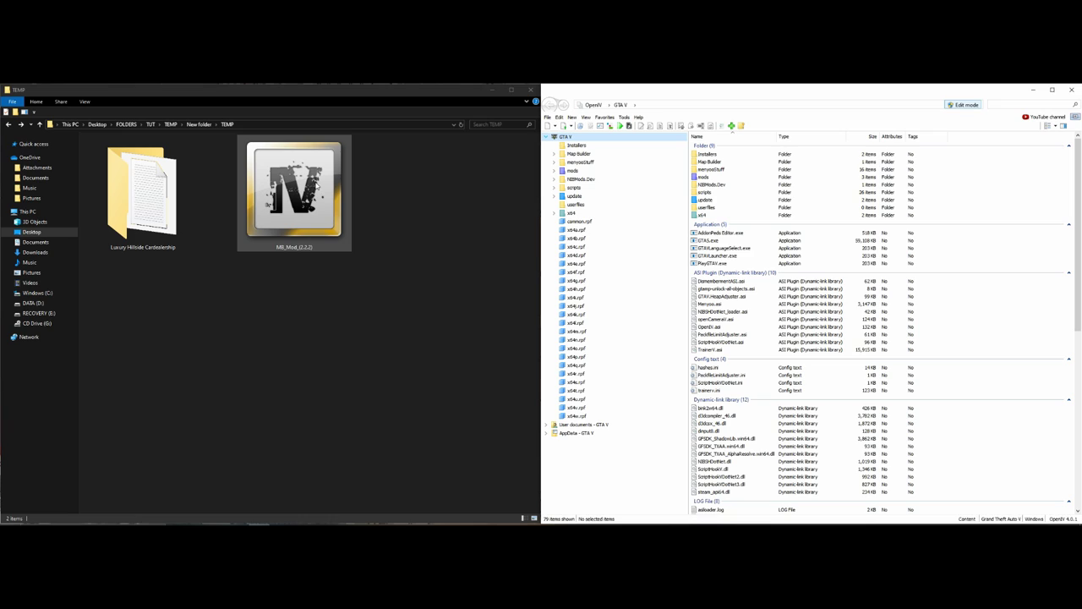
pyautogui.click(288, 195)
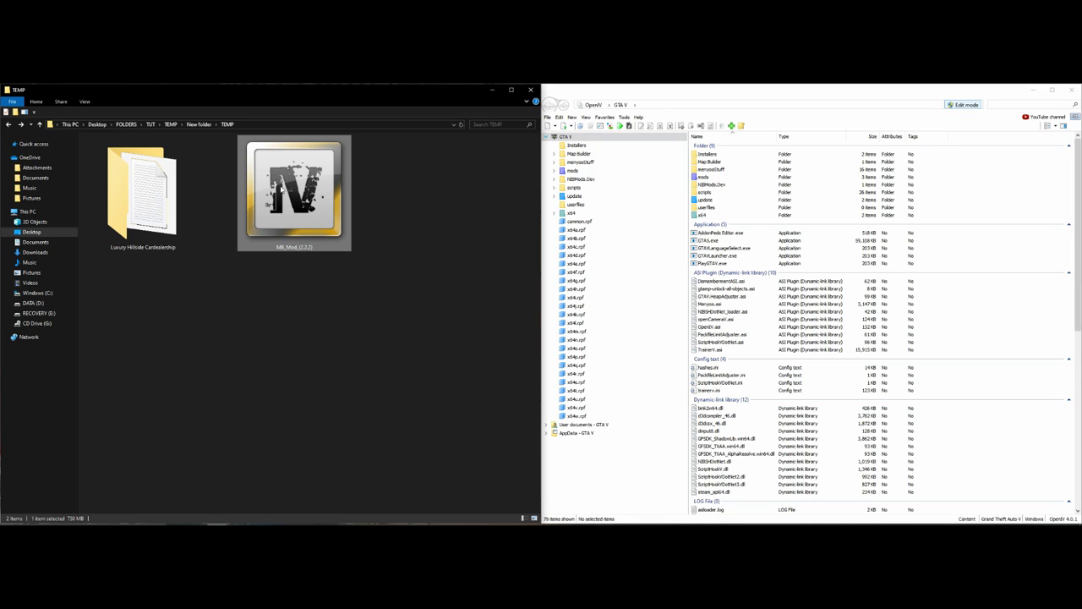
pyautogui.moveTo(281, 188); pyautogui.dragTo(842, 274)
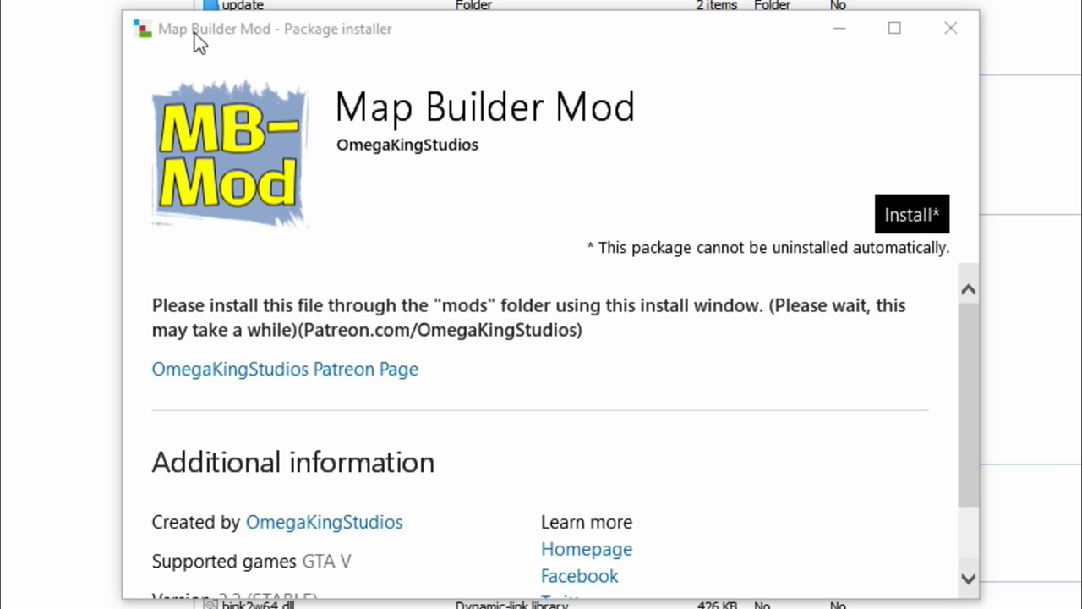
# Install the Map Builder Mod package into the "mods" folder.
pyautogui.click(795, 68)
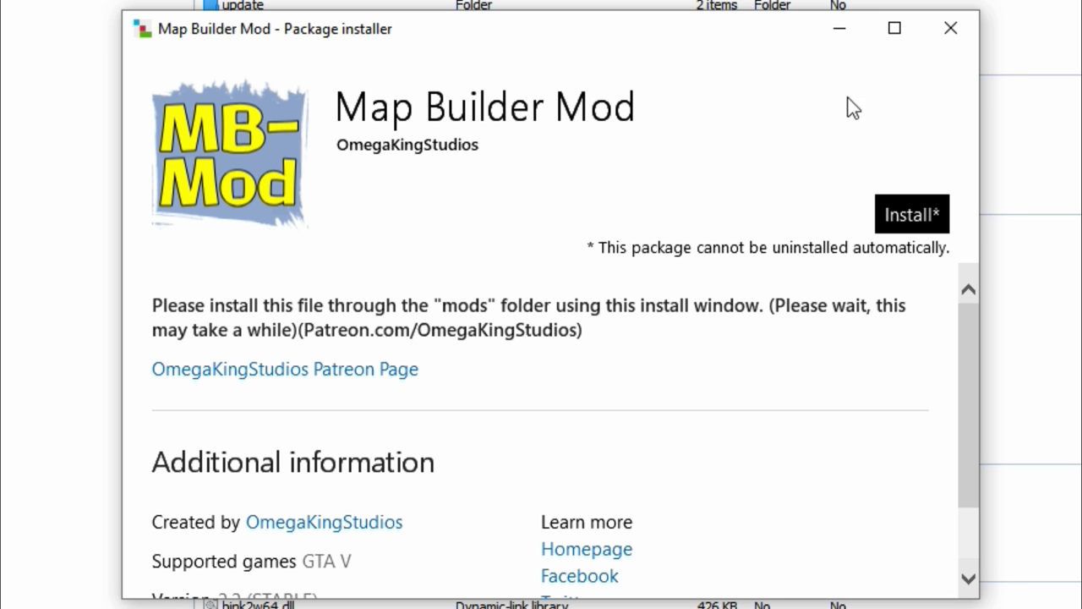
pyautogui.click(928, 218)
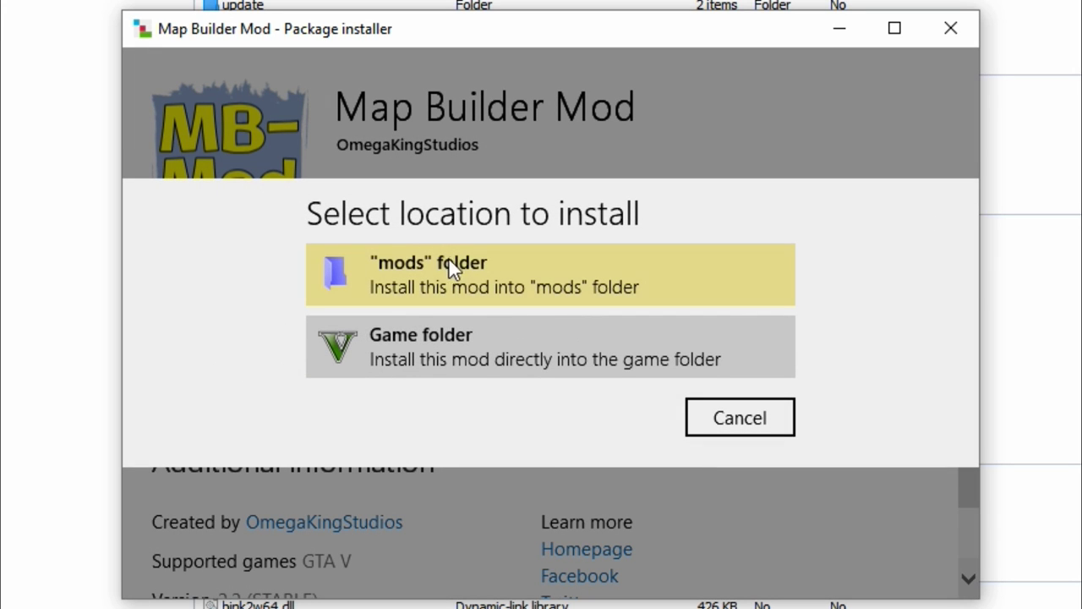
pyautogui.click(498, 259)
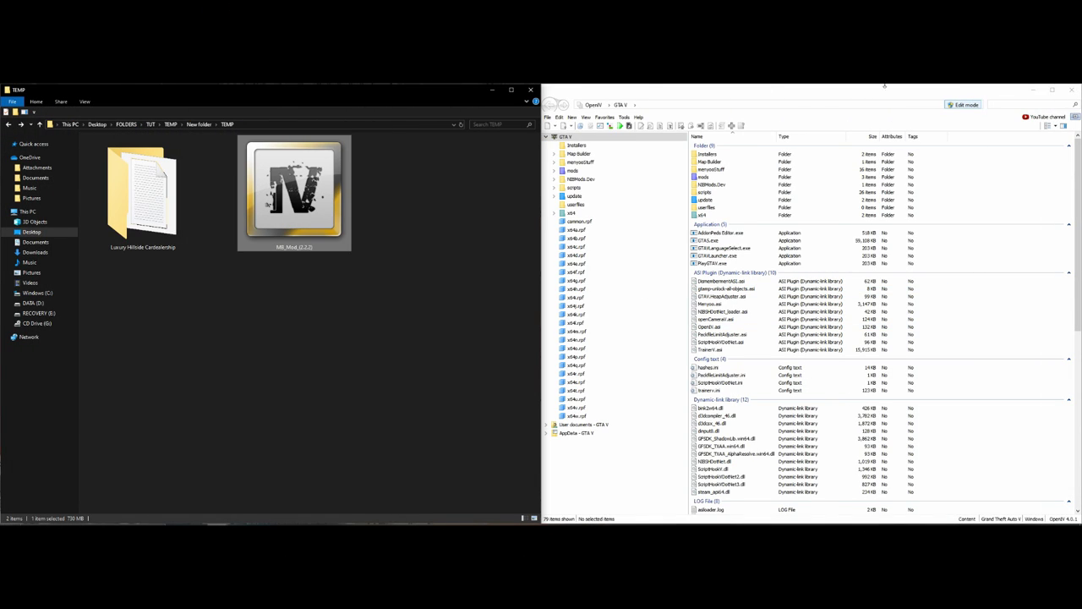
# Close OpenIV and minimise the TEMP and Grand Theft Auto V folder windows.
pyautogui.click(1073, 90)
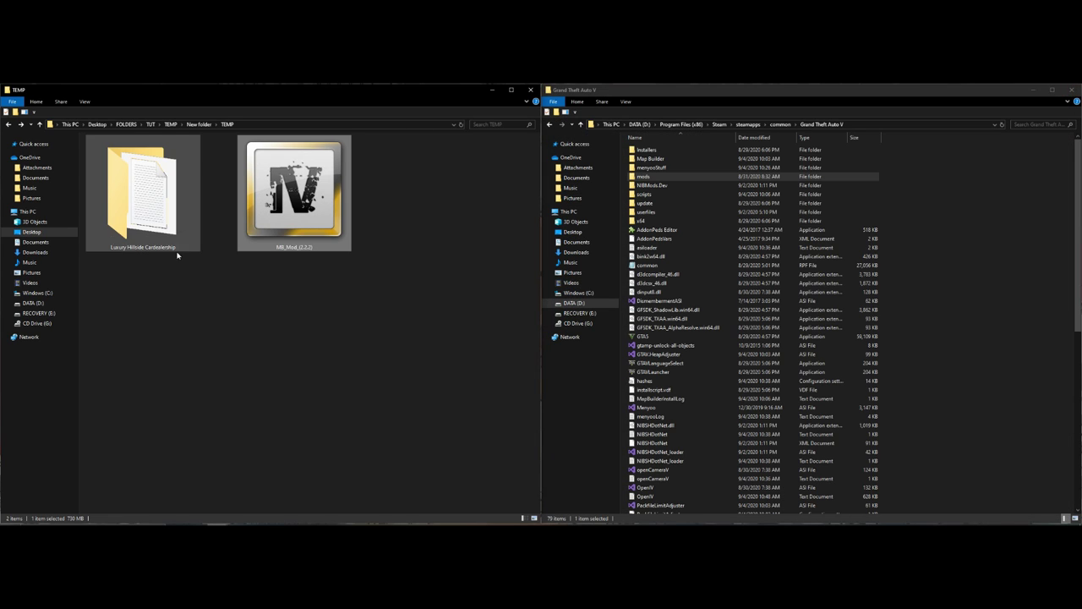
pyautogui.click(178, 220)
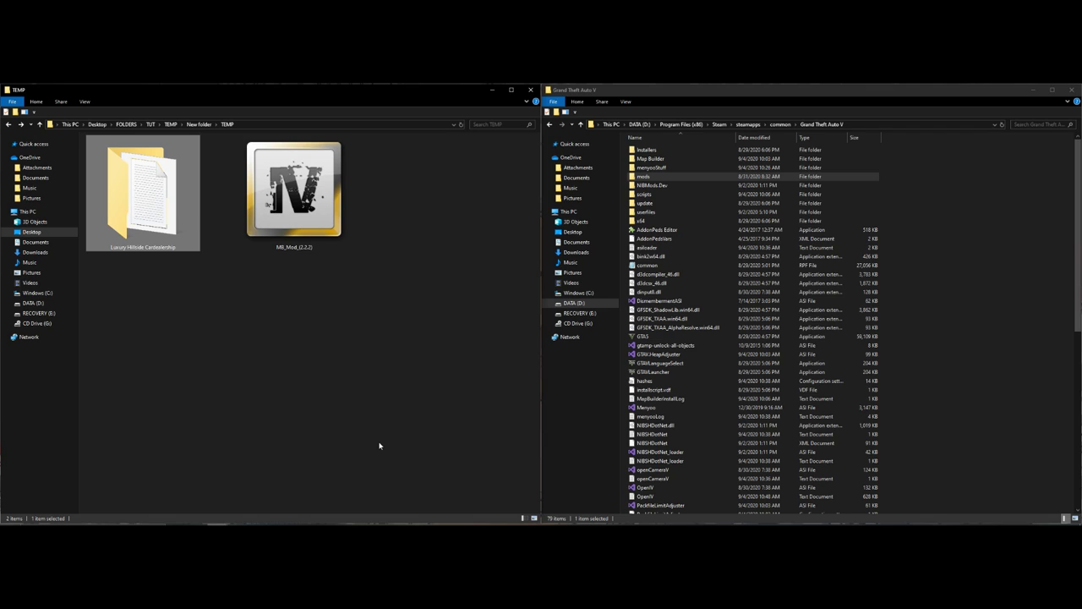
pyautogui.moveTo(140, 223)
pyautogui.click(493, 89)
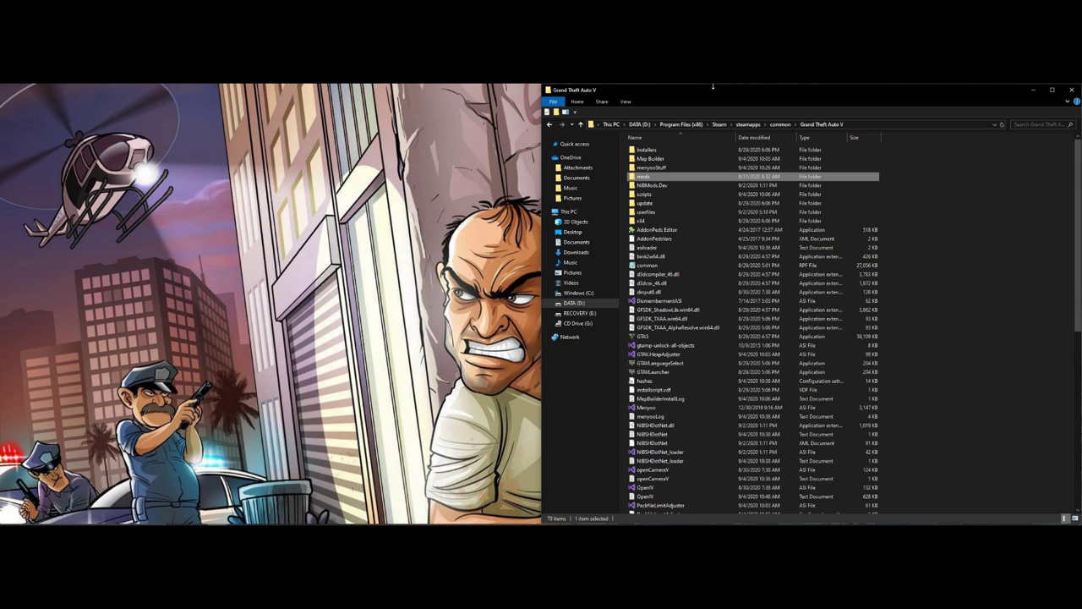
pyautogui.click(1034, 89)
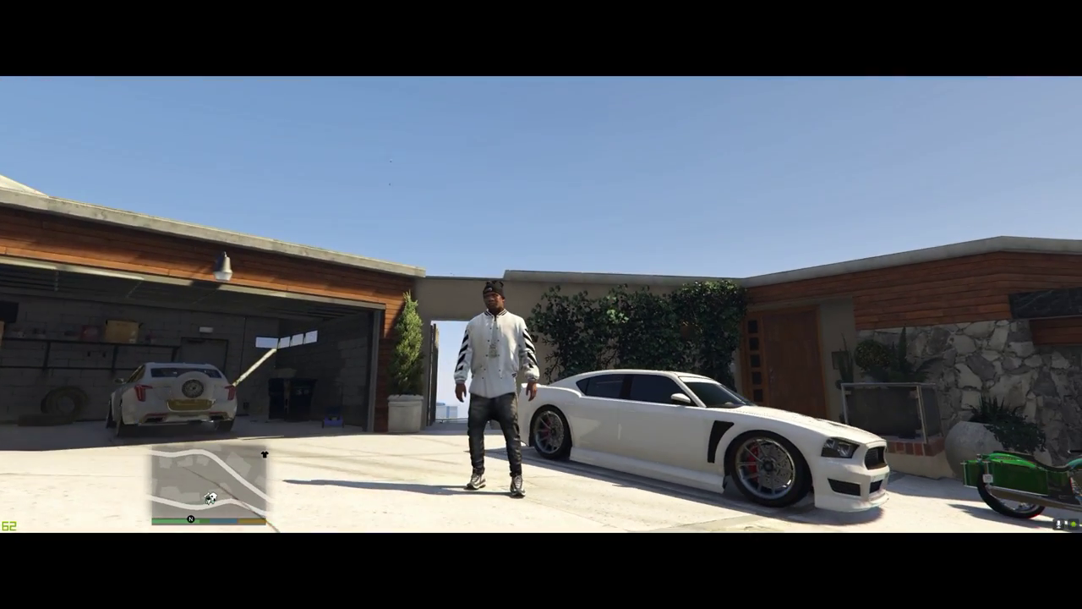
pyautogui.press('w')
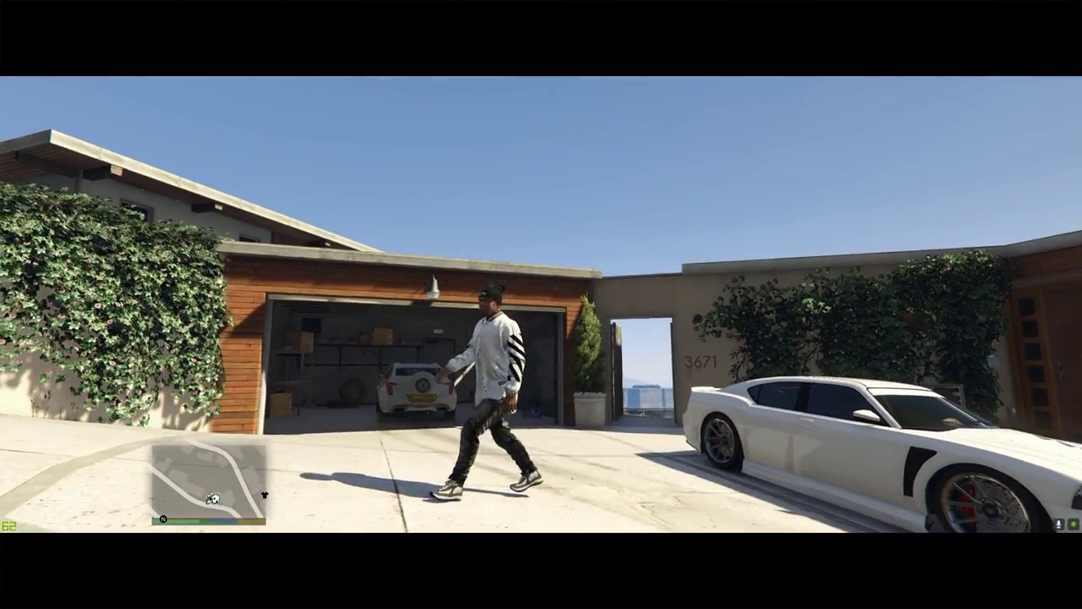
pyautogui.press('w')
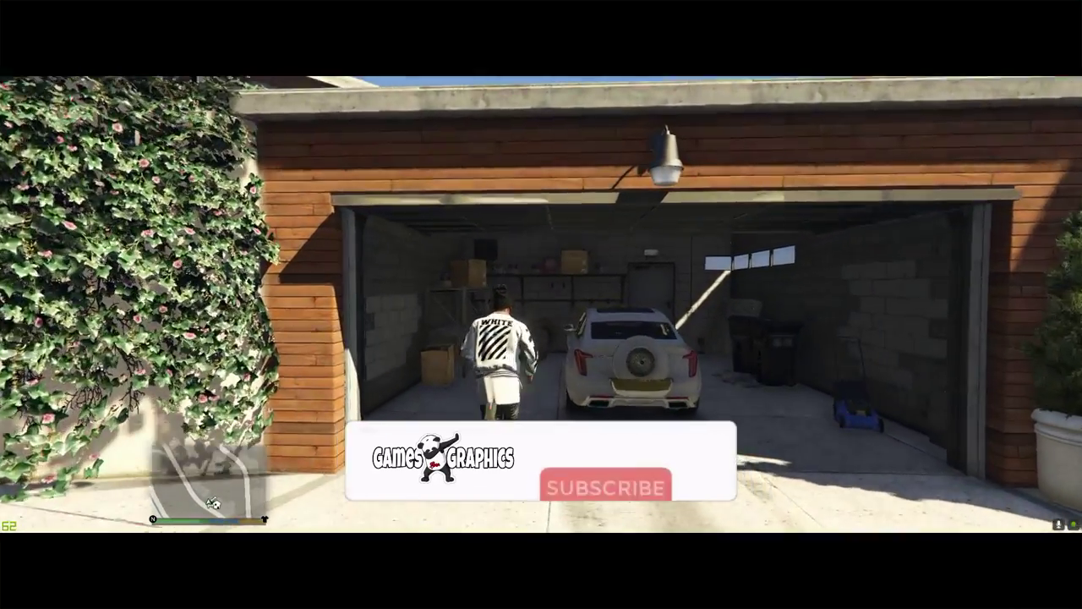
pyautogui.press('f')
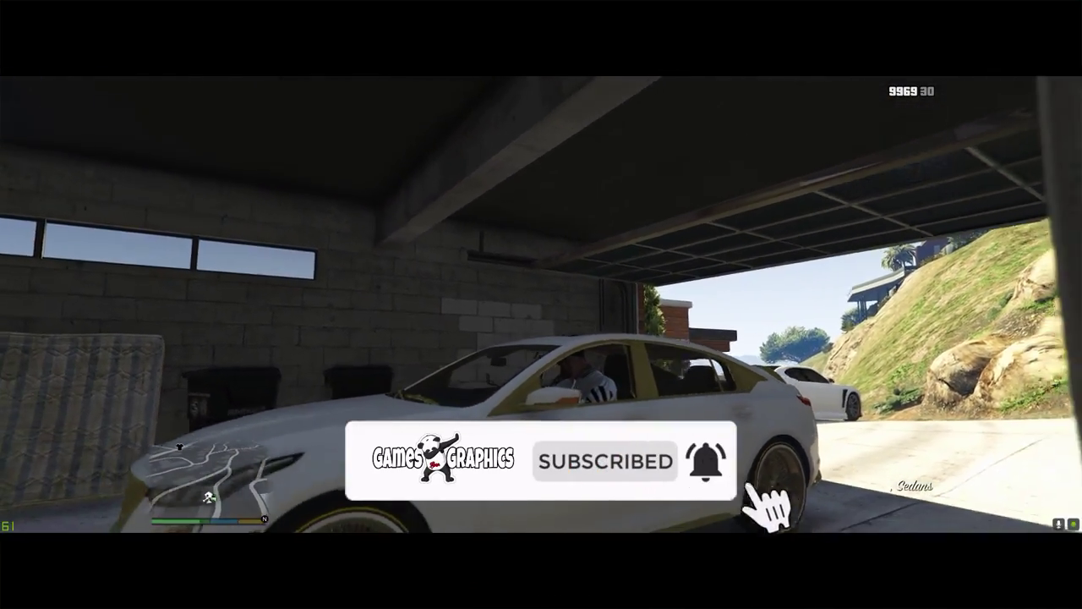
# Drive the white car out onto the driveway, and fix and clean it with the trainer's vehicle options.
pyautogui.press('w')
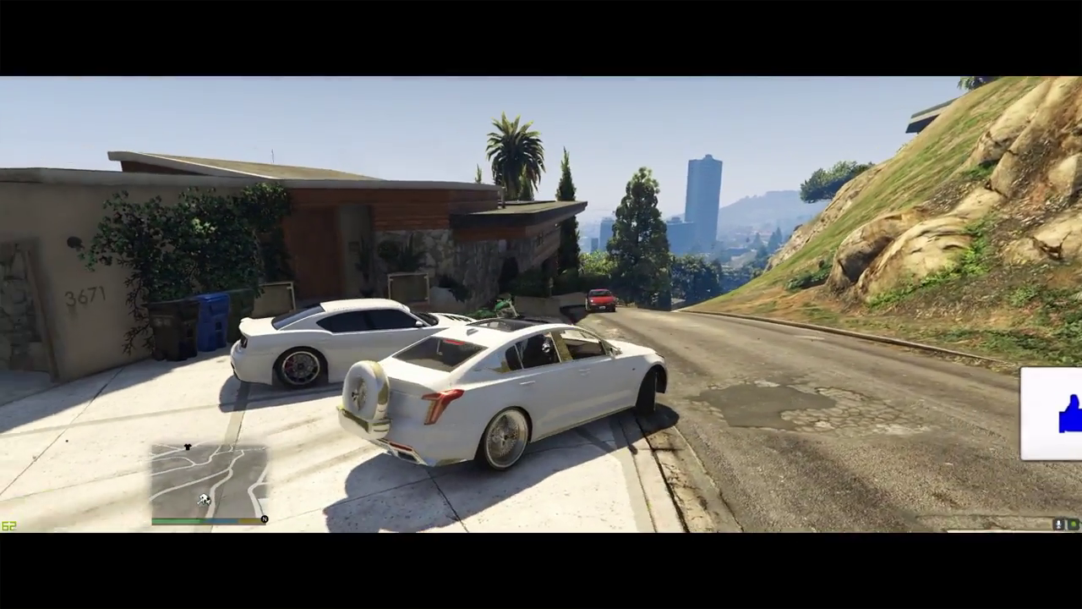
pyautogui.press('F4')
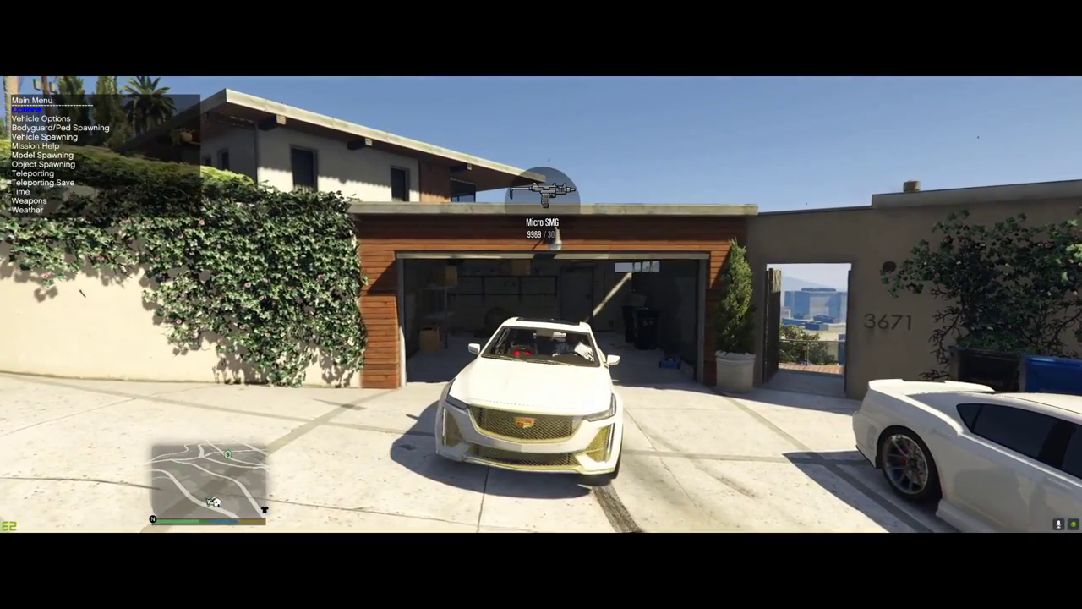
pyautogui.press('Return')
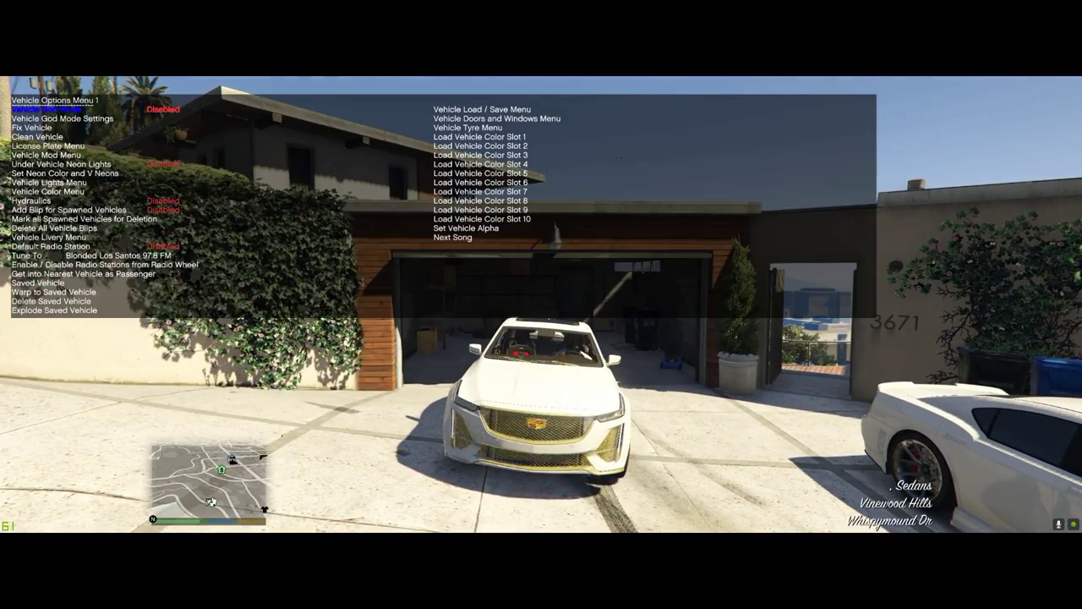
pyautogui.press('Return')
pyautogui.press('BackSpace')
pyautogui.press('Return')
pyautogui.press('Down')
pyautogui.press('Down')
pyautogui.press('Return')
pyautogui.press('Down')
pyautogui.press('Return')
pyautogui.press('BackSpace')
pyautogui.press('F4')
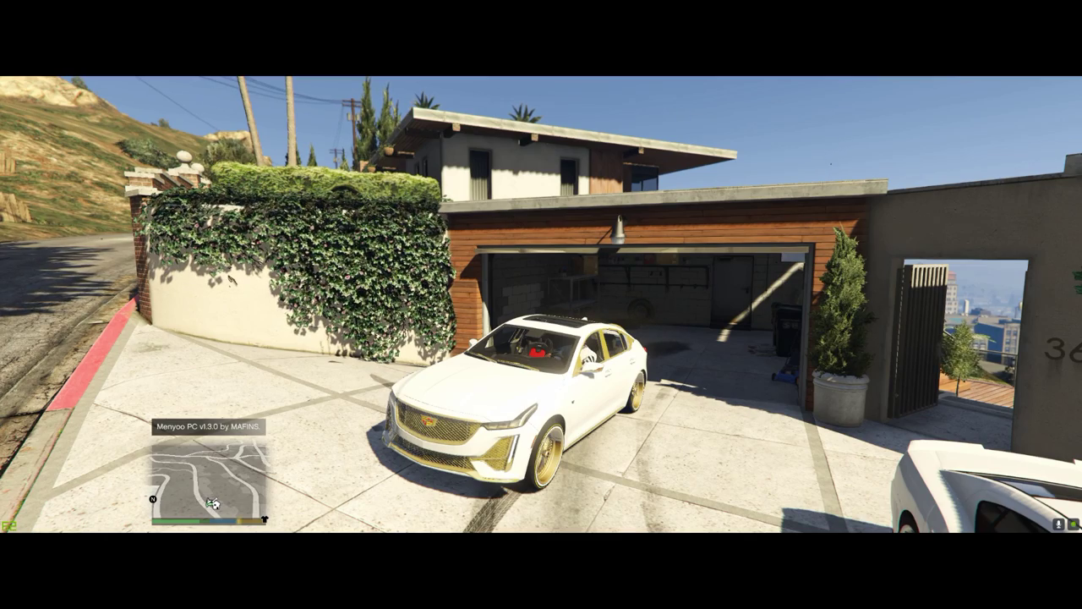
# Bring up the Menyoo trainer in the game and go into its Object Spooner section.
pyautogui.press('F8')
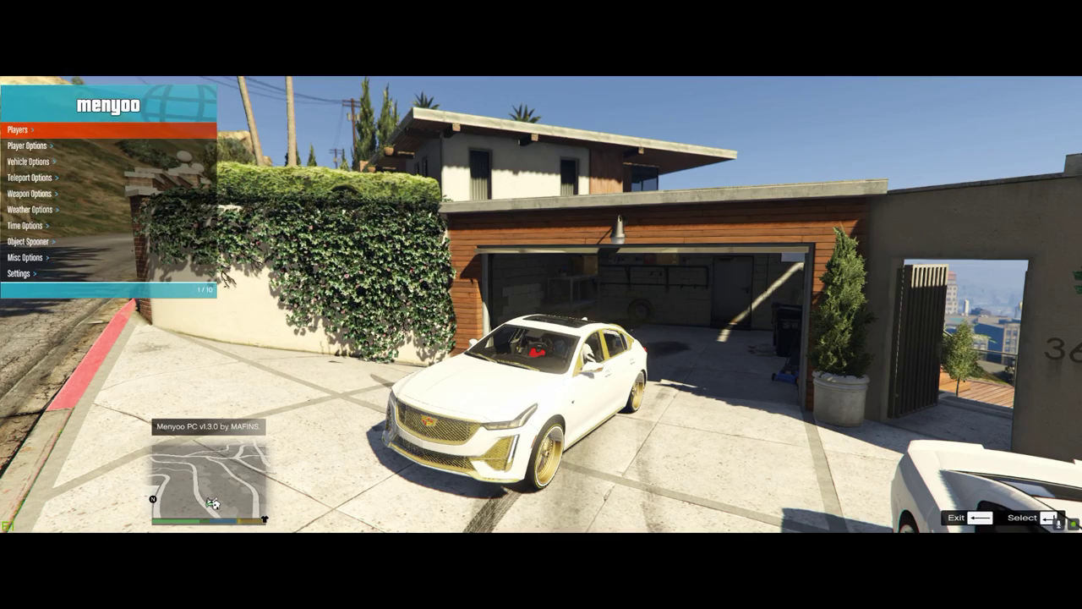
pyautogui.press('Down')
pyautogui.press('Down')
pyautogui.press('Down')
pyautogui.press('Down')
pyautogui.press('Down')
pyautogui.press('Down')
pyautogui.press('Down')
pyautogui.press('Return')
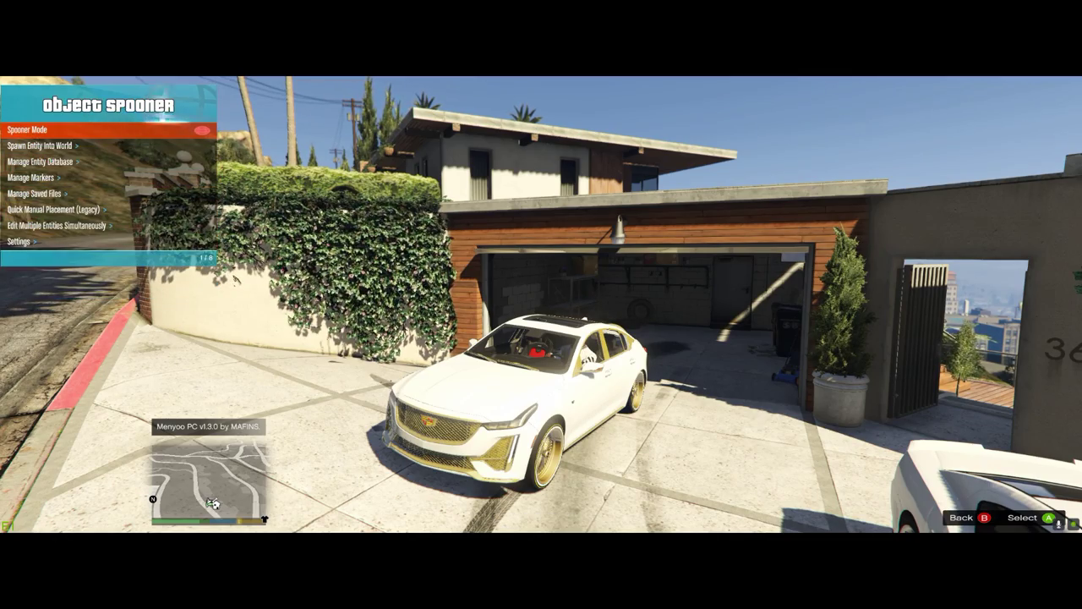
# Go to the Object Spooner's Manage Saved Files list.
pyautogui.press('Down')
pyautogui.press('Down')
pyautogui.press('Down')
pyautogui.press('Down')
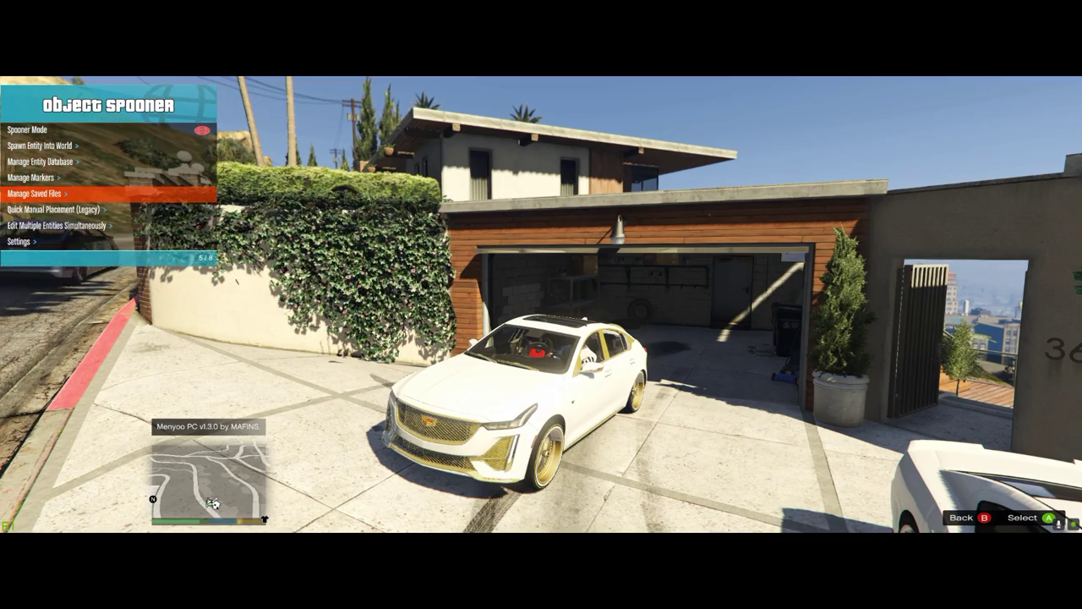
pyautogui.press('Return')
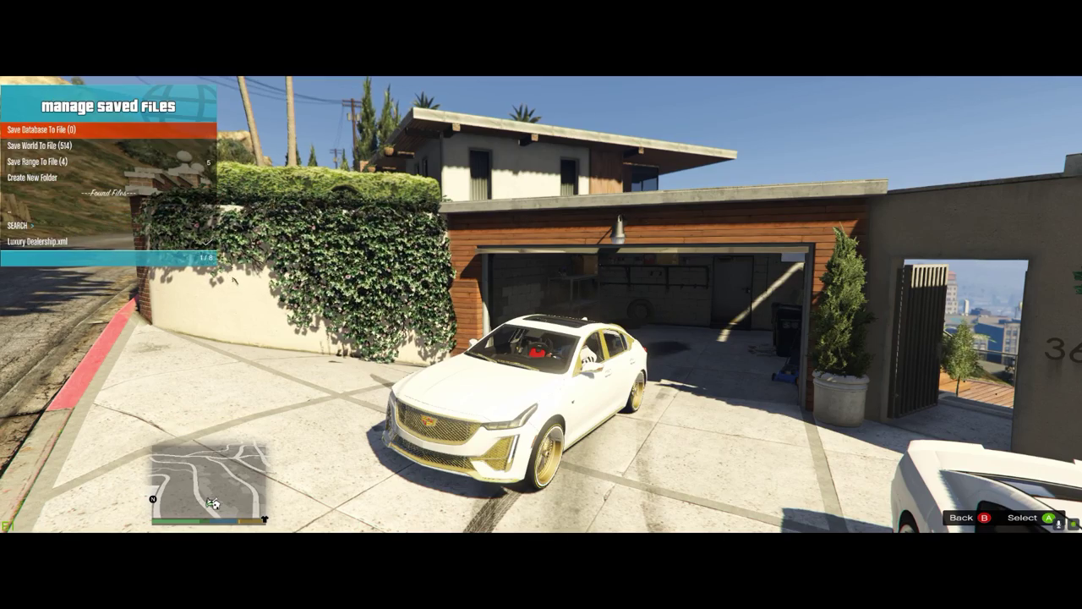
# Choose the saved file Luxury Dealership.xml and load its placements into the game world.
pyautogui.press('Down')
pyautogui.press('Down')
pyautogui.press('Down')
pyautogui.press('Down')
pyautogui.press('Down')
pyautogui.press('Down')
pyautogui.press('Down')
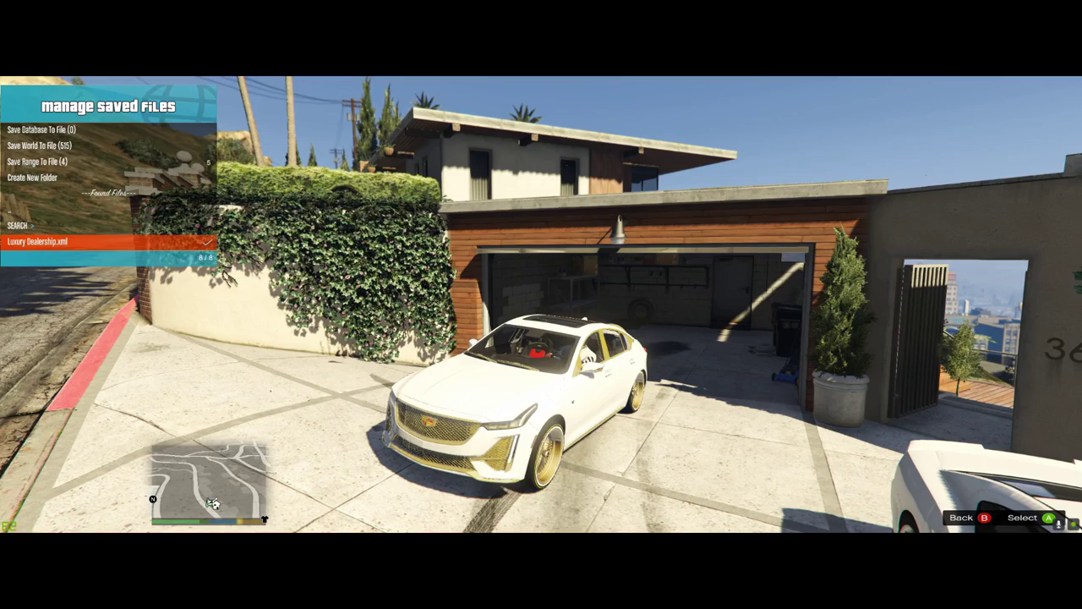
pyautogui.press('Return')
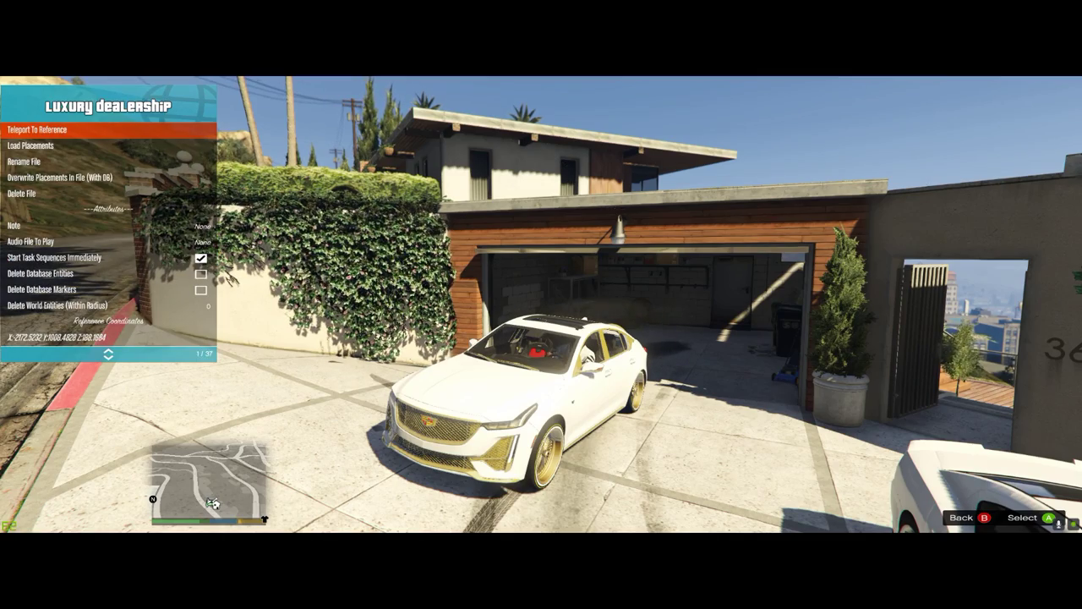
pyautogui.press('Down')
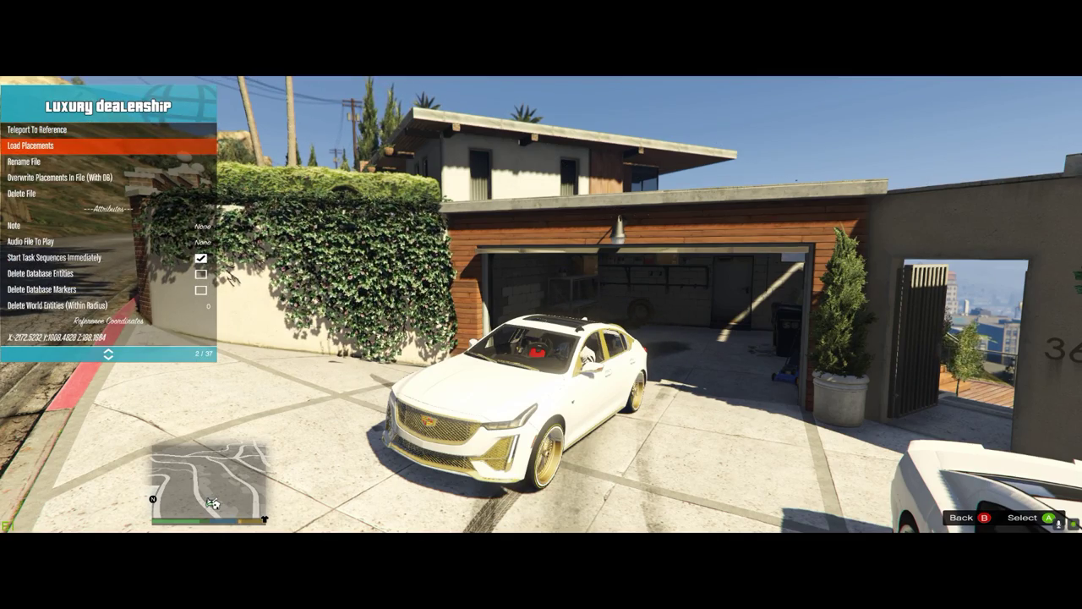
pyautogui.press('Return')
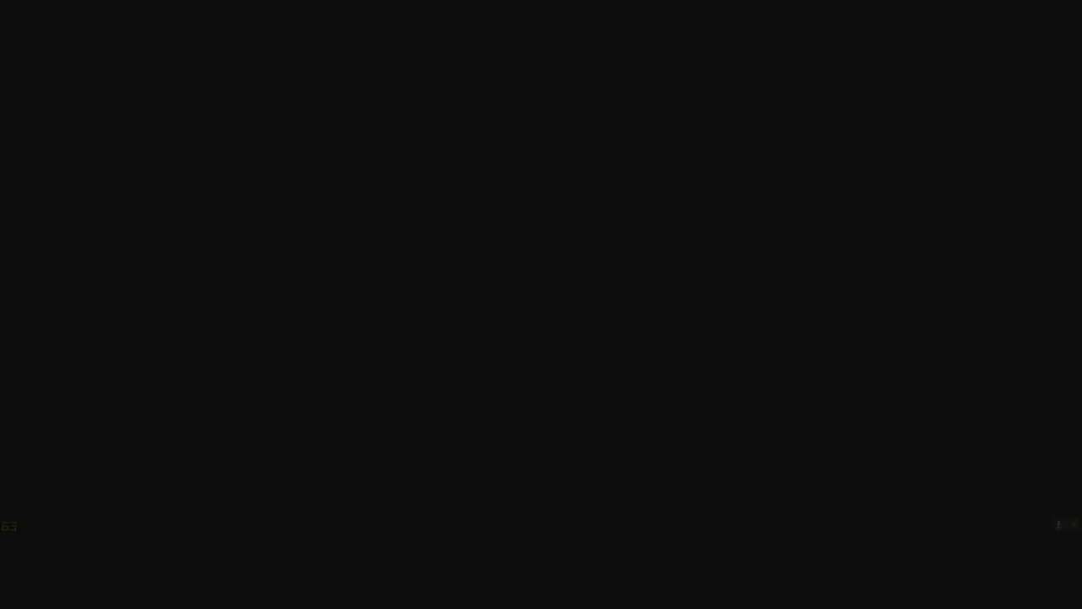